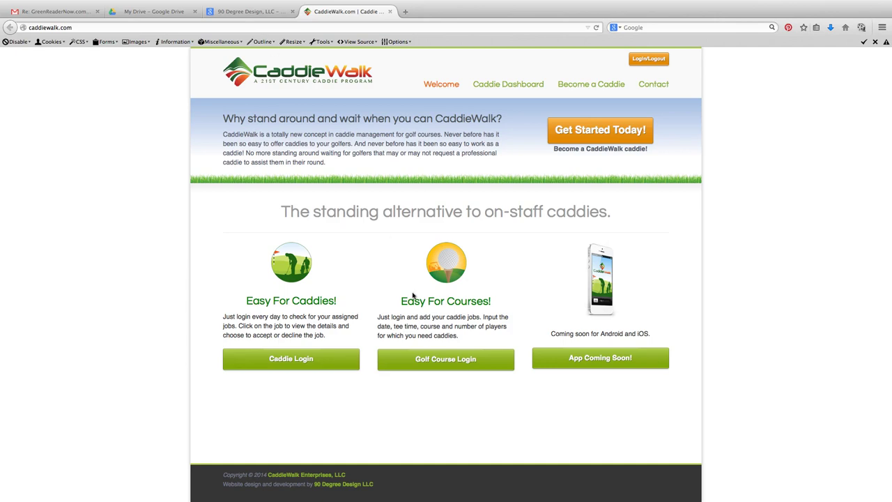
# Go from the CaddieWalk home page to the Golf Course Login page.
pyautogui.click(461, 361)
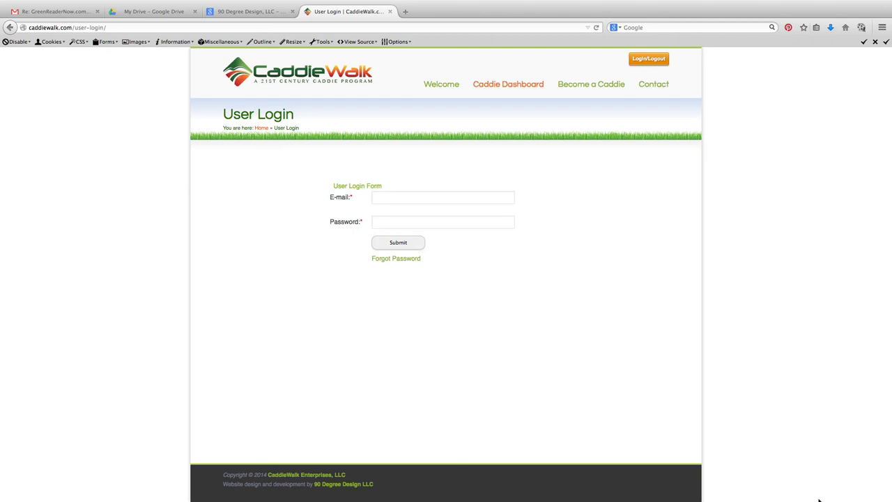
# Copy the golf course e-mail from the TextEdit notes into the login E-mail field.
pyautogui.click(596, 491)
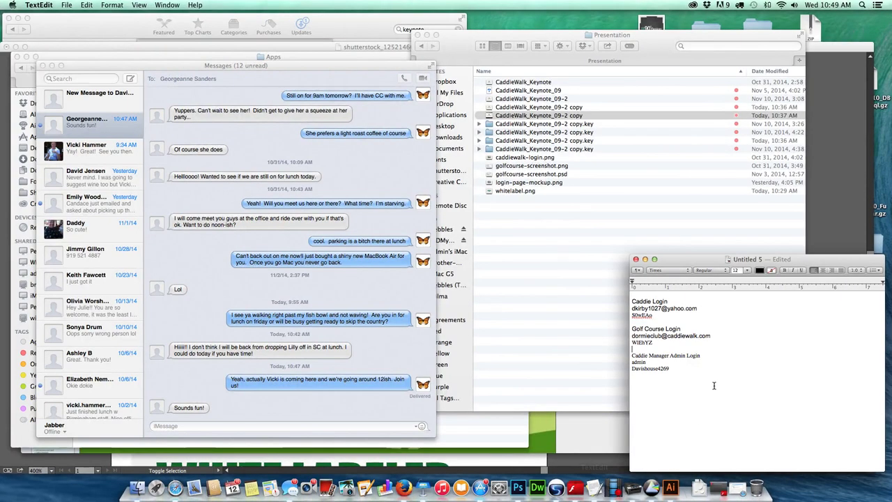
pyautogui.moveTo(714, 336); pyautogui.dragTo(617, 335)
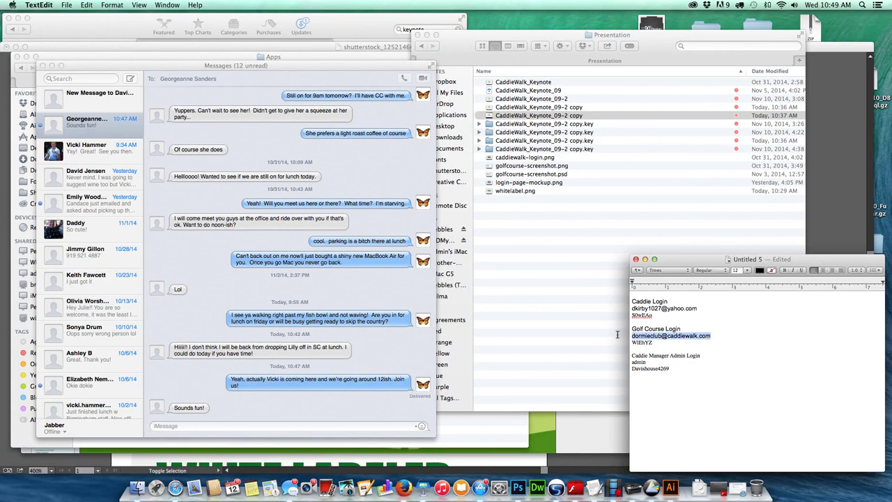
pyautogui.click(828, 207)
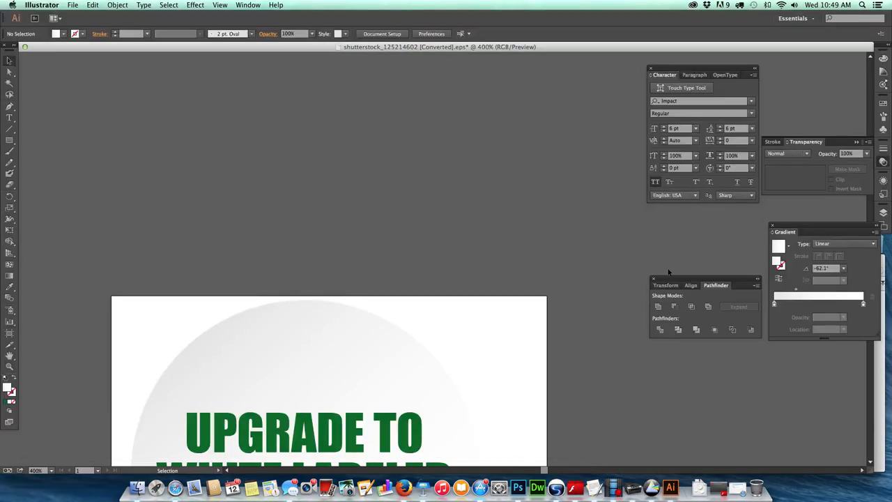
pyautogui.click(403, 487)
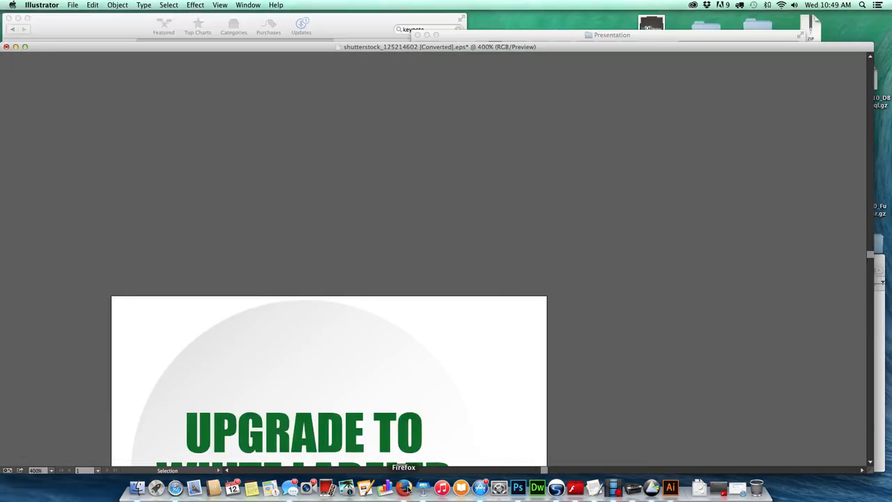
pyautogui.click(451, 199)
pyautogui.press('Down')
pyautogui.press('Down')
pyautogui.click(464, 223)
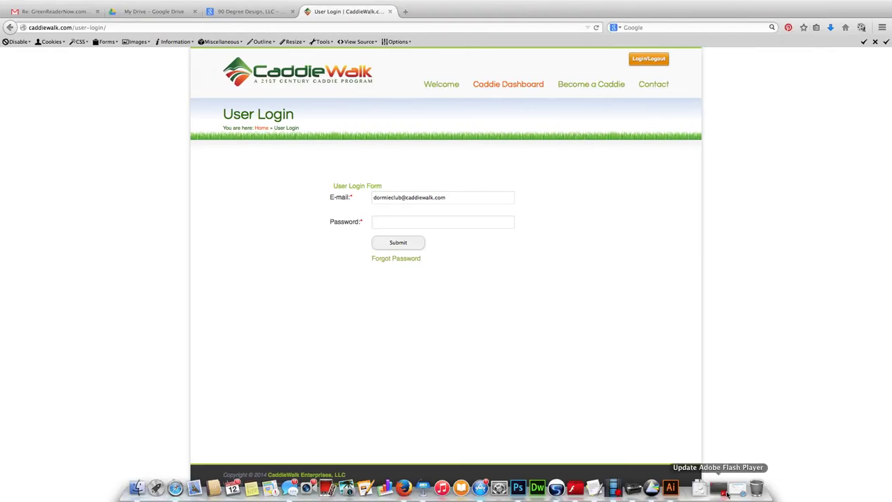
# Copy the golf course password from the notes and paste it into the Password field.
pyautogui.click(596, 491)
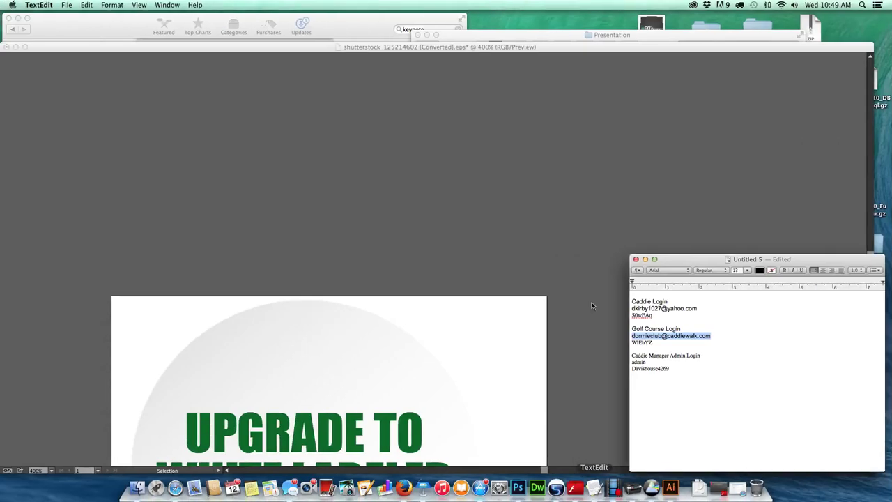
pyautogui.click(639, 342)
pyautogui.doubleClick(639, 342)
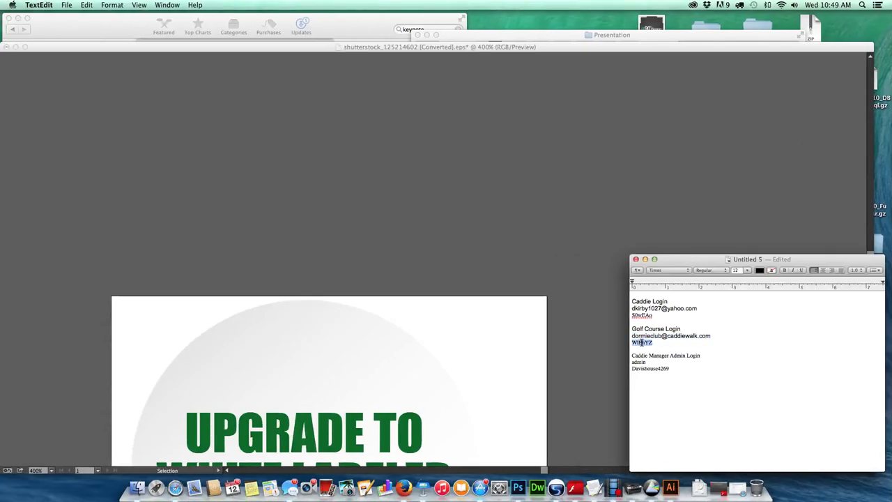
pyautogui.click(404, 488)
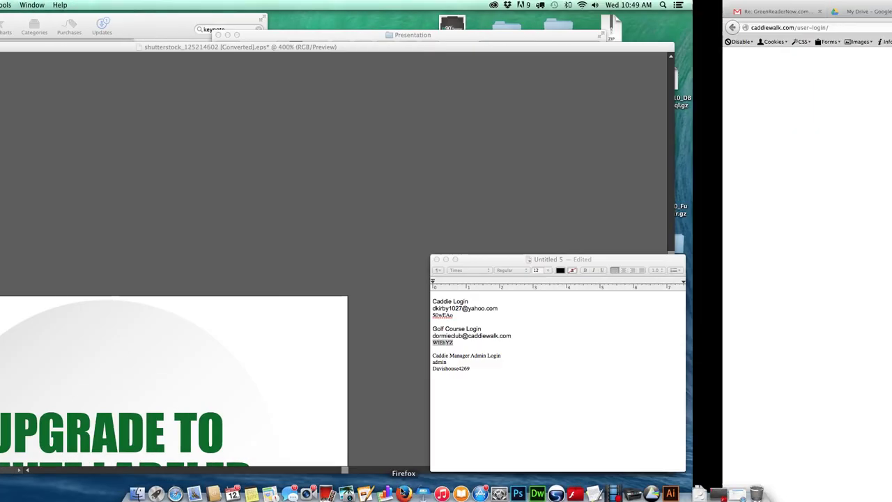
pyautogui.click(399, 222)
pyautogui.press('super+v')
# Submit the login and browse the Dormie Club jobs table of 11/12–11/22/2014 bookings.
pyautogui.click(399, 242)
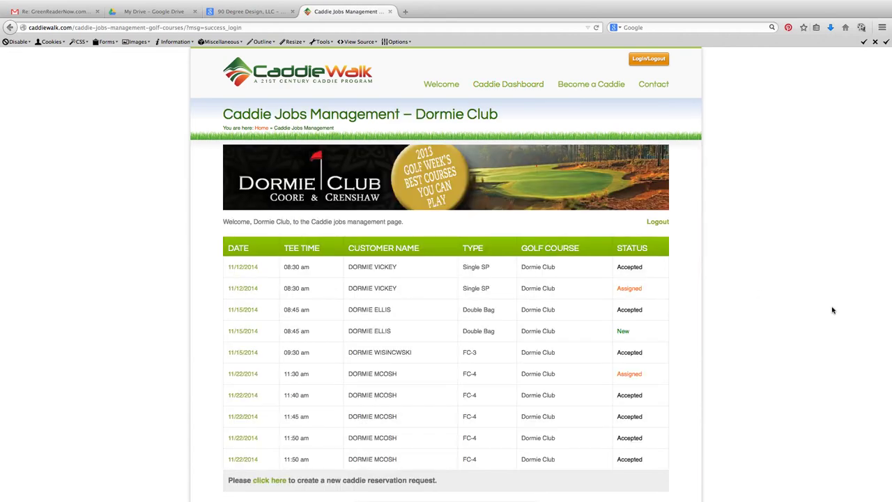
pyautogui.scroll(-2, 832, 310)
pyautogui.scroll(2, 832, 310)
pyautogui.scroll(-2, 469, 260)
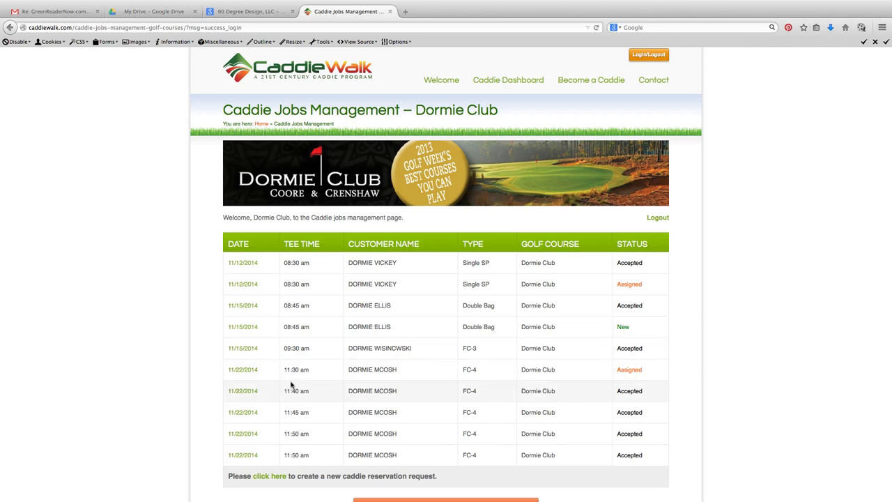
pyautogui.scroll(-2, 459, 411)
pyautogui.scroll(-2, 460, 411)
pyautogui.scroll(4, 460, 411)
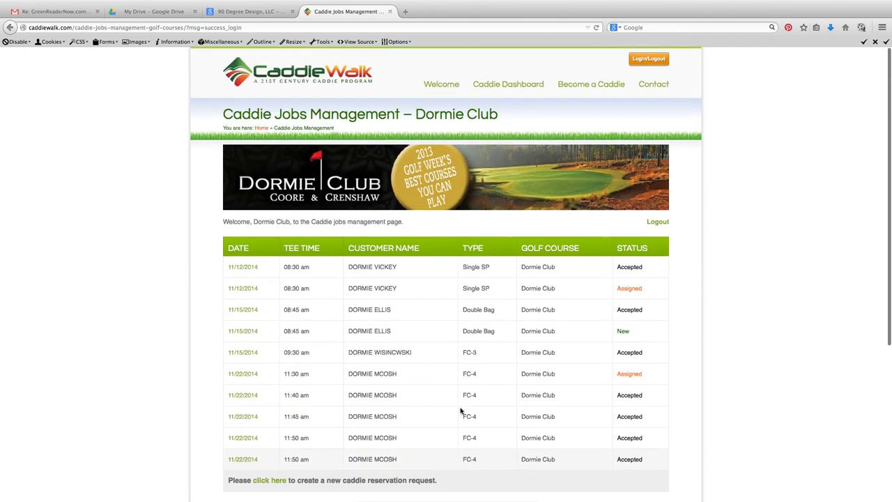
pyautogui.scroll(-2, 460, 411)
pyautogui.scroll(-2, 460, 411)
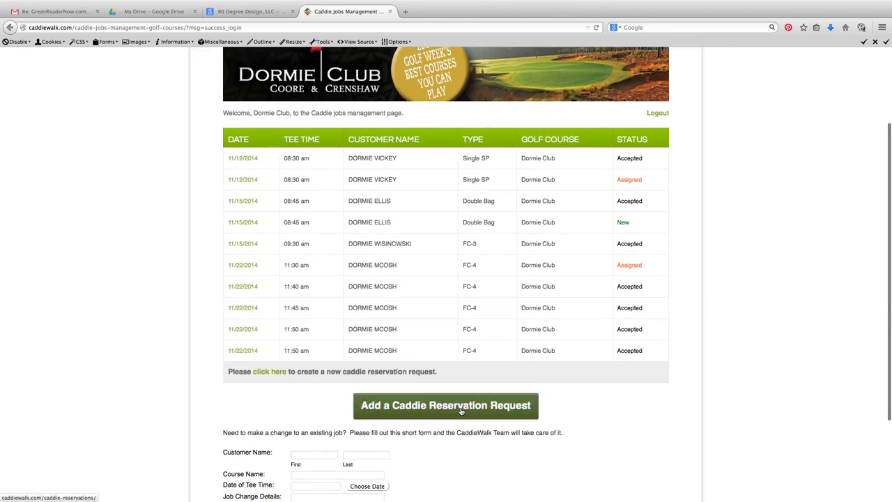
# Start an Add a Caddie Reservation Request and bring the empty request form into view.
pyautogui.click(508, 411)
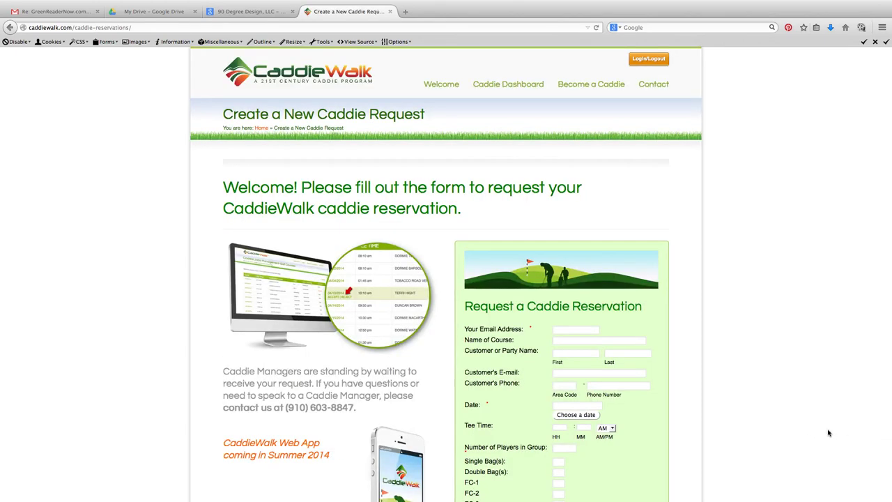
pyautogui.scroll(-3, 827, 433)
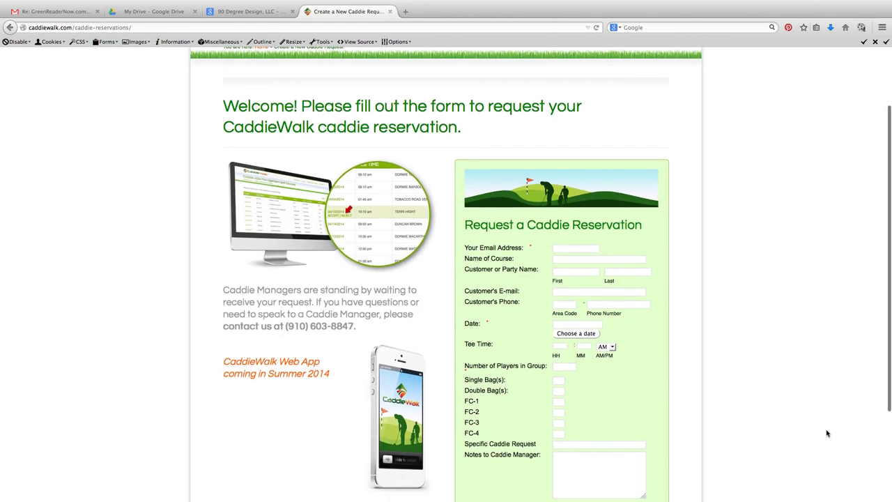
pyautogui.scroll(3, 827, 433)
pyautogui.scroll(-3, 827, 434)
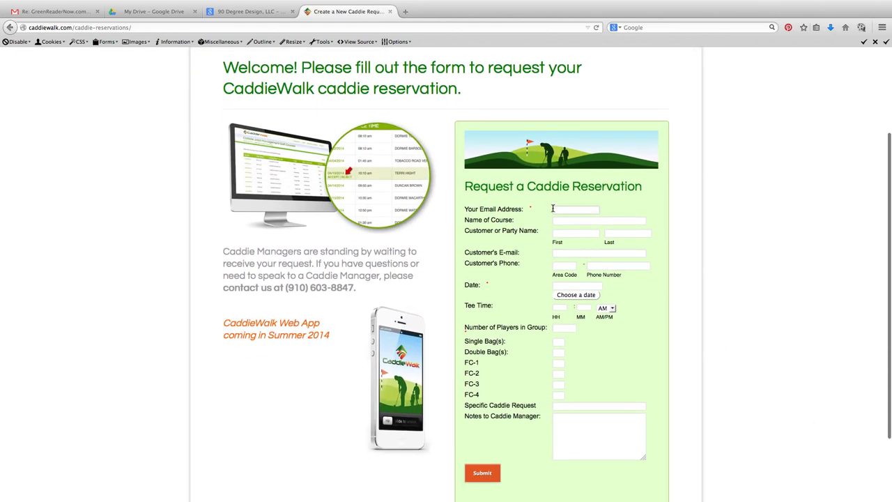
pyautogui.scroll(-1, 559, 213)
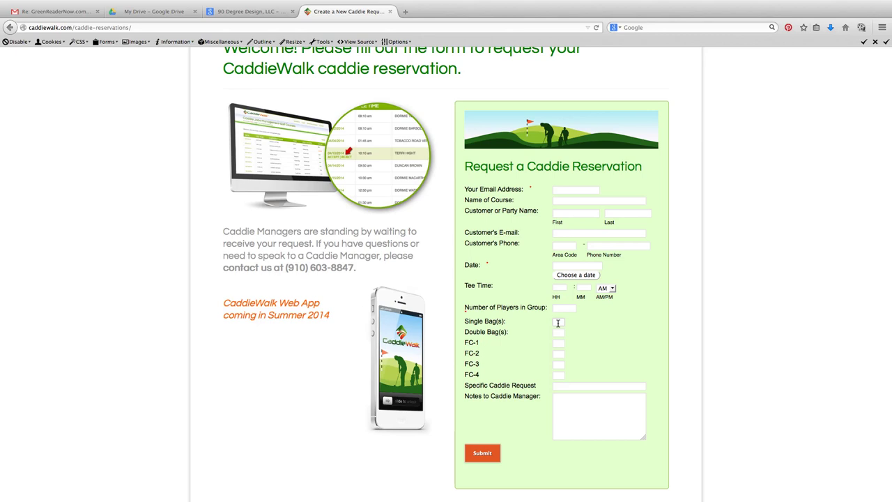
# Enter bag counts: Single Bag(s) 2, Double Bag(s) 2, FC-1 1.
pyautogui.click(558, 323)
pyautogui.write('2')
pyautogui.press('Tab')
pyautogui.write('2')
pyautogui.click(560, 342)
pyautogui.write('1')
# Move to the Notes field and submit the caddie reservation request.
pyautogui.click(572, 411)
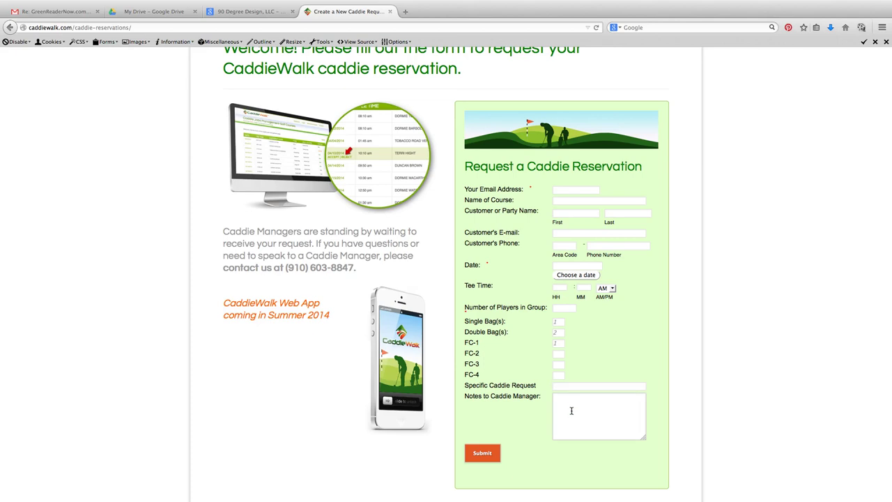
pyautogui.click(470, 453)
pyautogui.scroll(5, 561, 376)
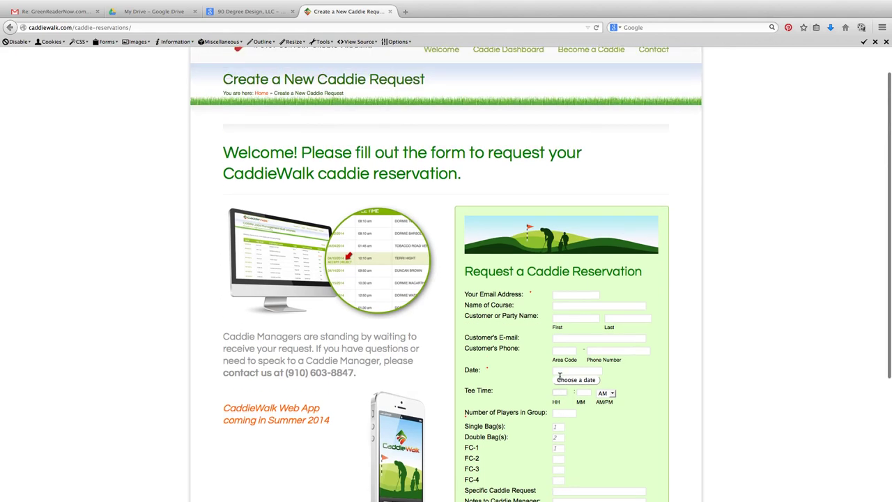
# Return to the Caddie Dashboard and put the cursor in the job change form's First name field.
pyautogui.click(512, 85)
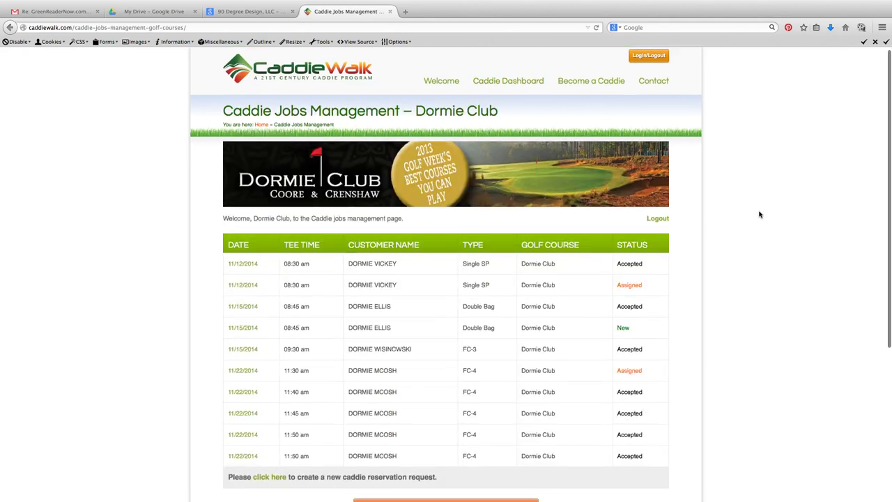
pyautogui.scroll(-5, 760, 214)
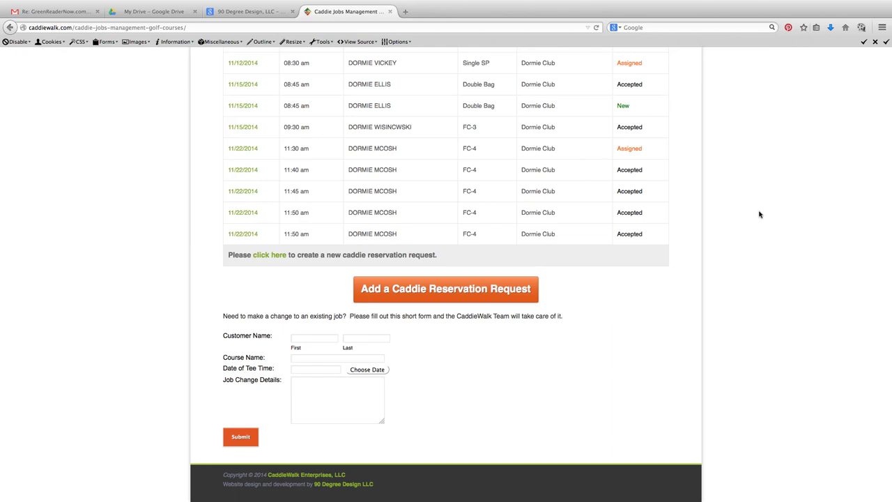
pyautogui.scroll(1, 471, 362)
pyautogui.scroll(5, 471, 362)
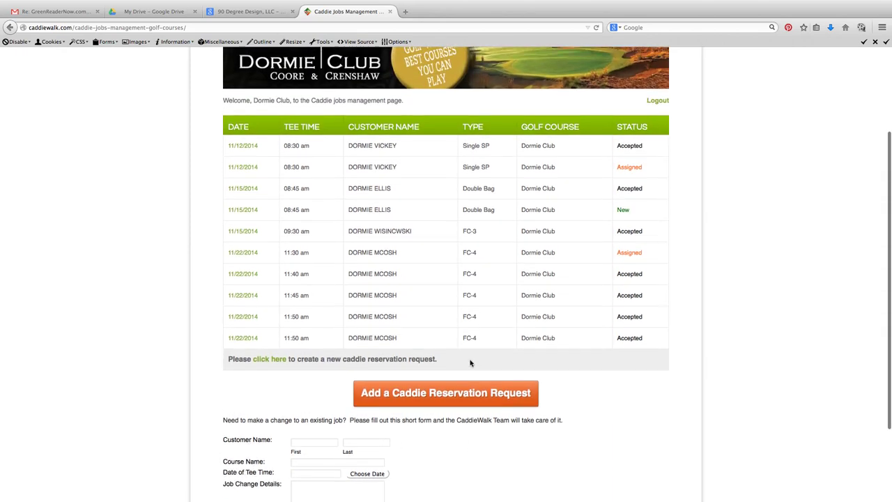
pyautogui.scroll(-3, 471, 362)
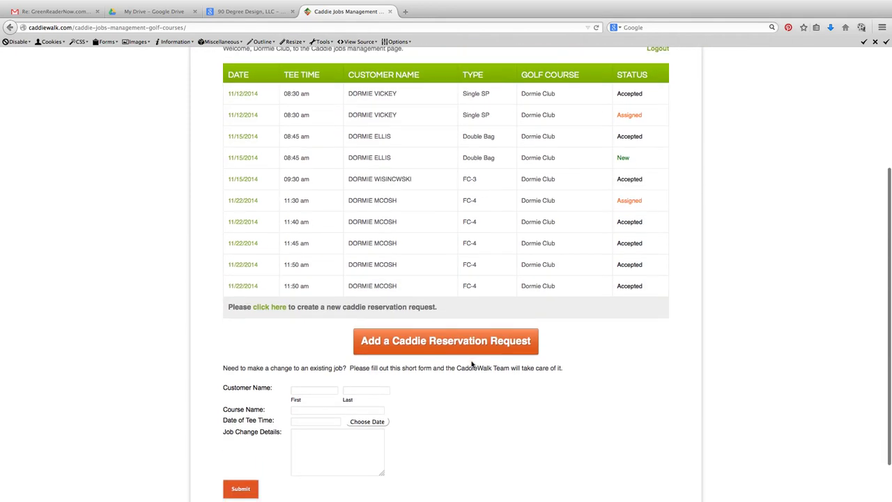
pyautogui.scroll(-2, 533, 367)
pyautogui.click(302, 339)
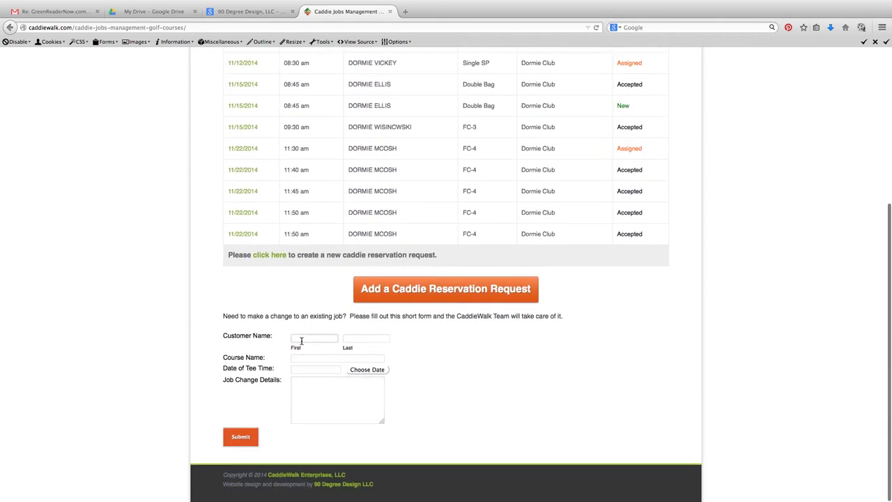
pyautogui.click(280, 333)
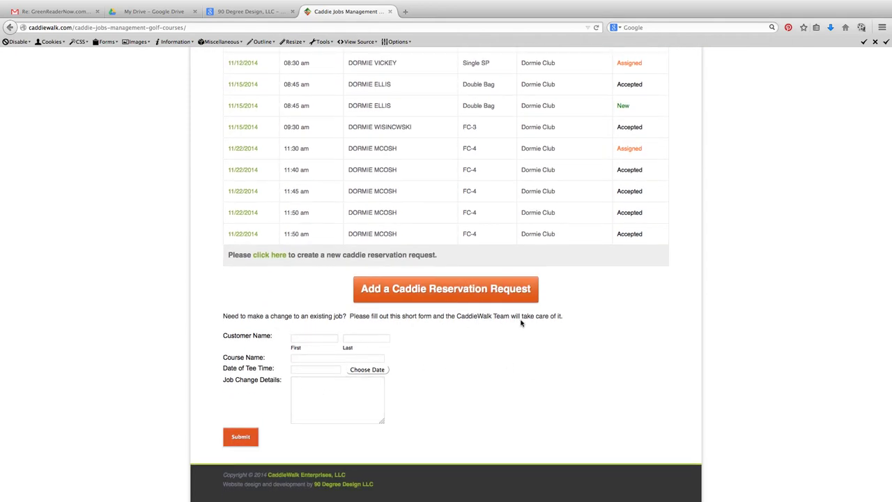